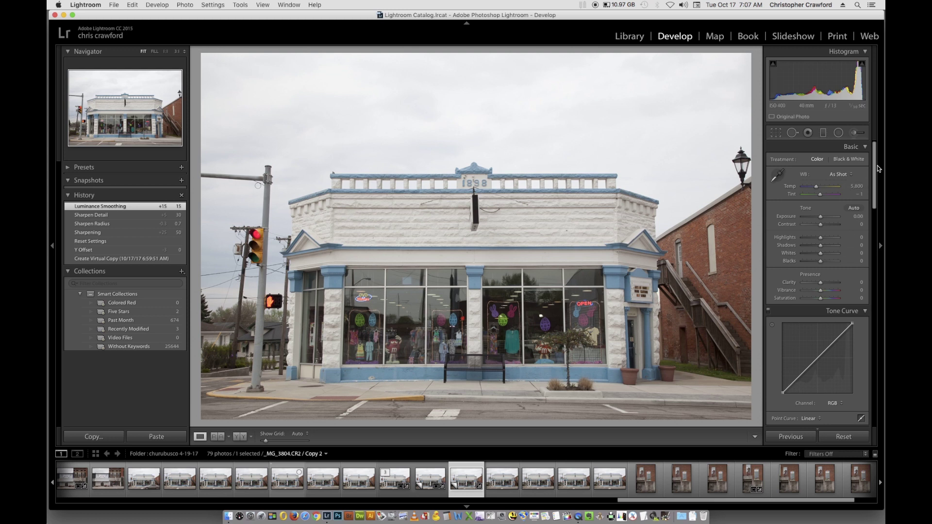
- Turn on chromatic aberration removal and lens profile corrections for the storefront photo
drag(874, 160, 875, 296)
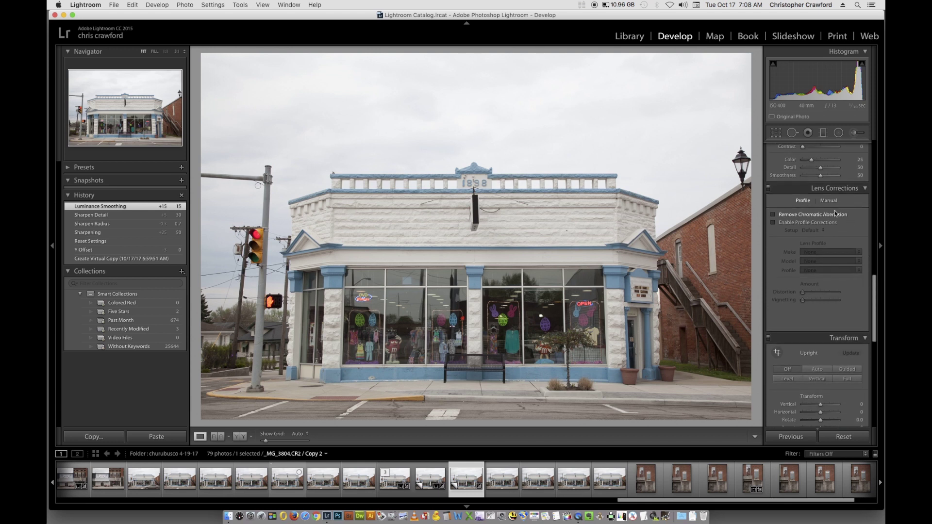
click(774, 215)
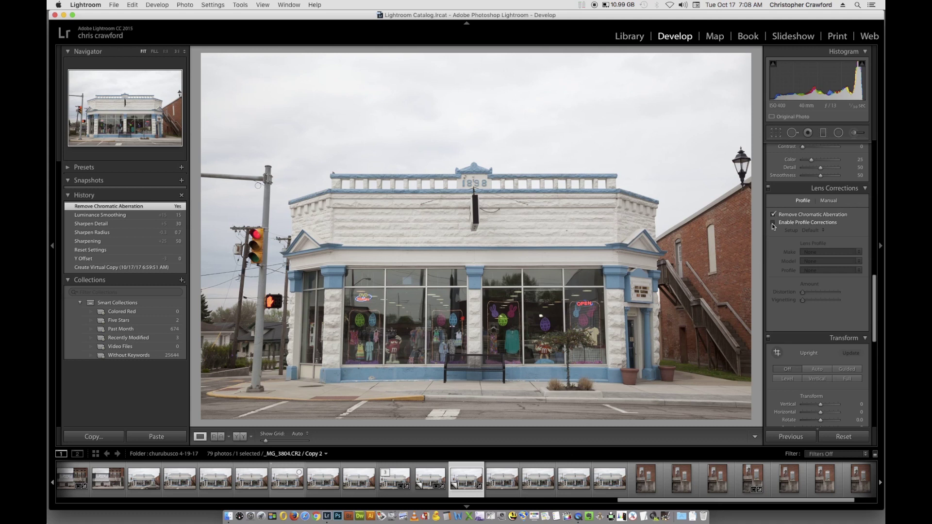
click(774, 223)
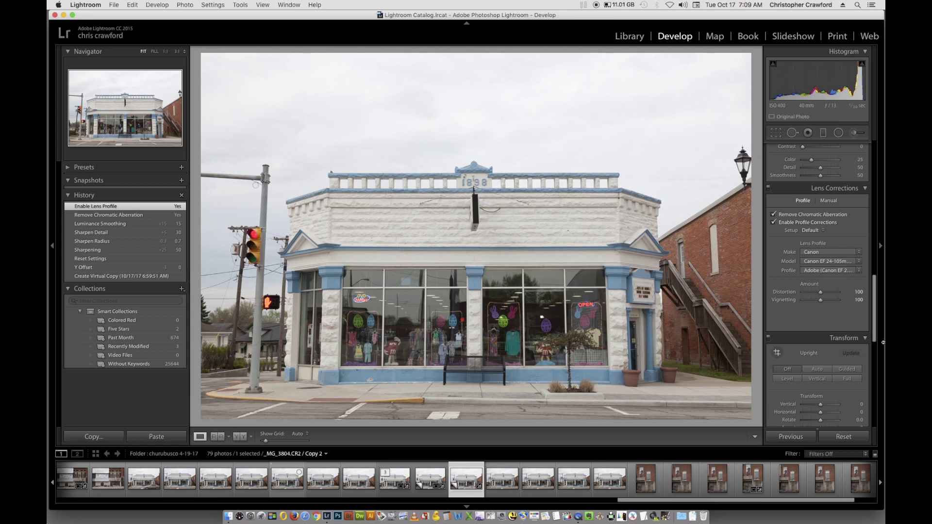
- Try the automatic Upright perspective correction and revert the photo to its Enable Lens Profile history state
drag(874, 302, 874, 322)
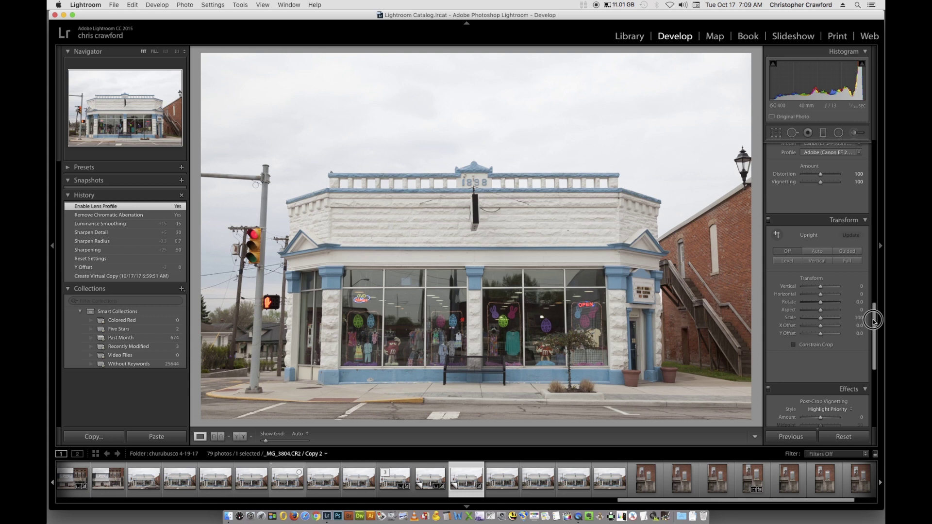
drag(874, 321, 874, 326)
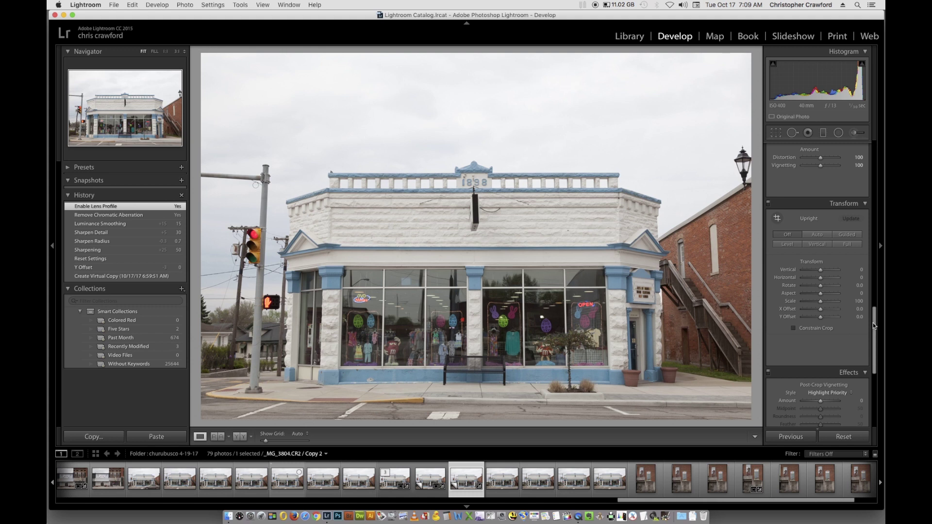
click(817, 235)
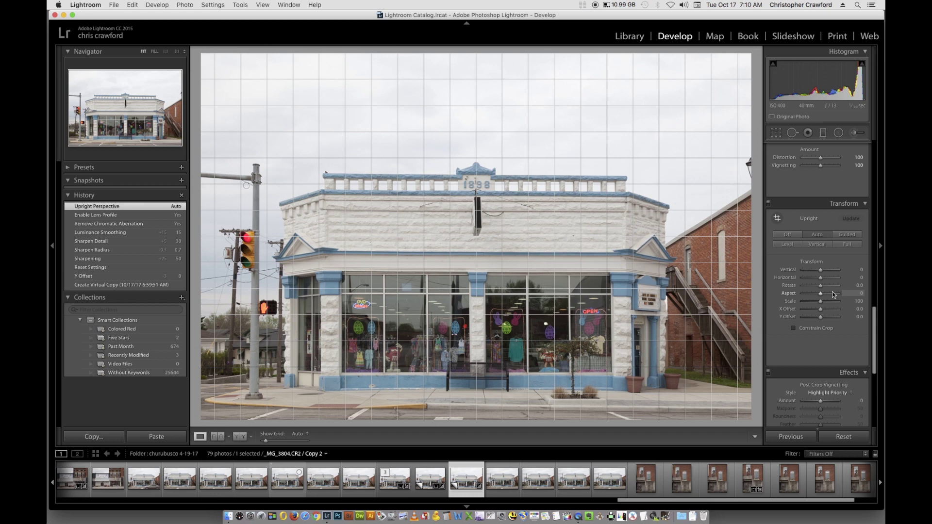
click(103, 215)
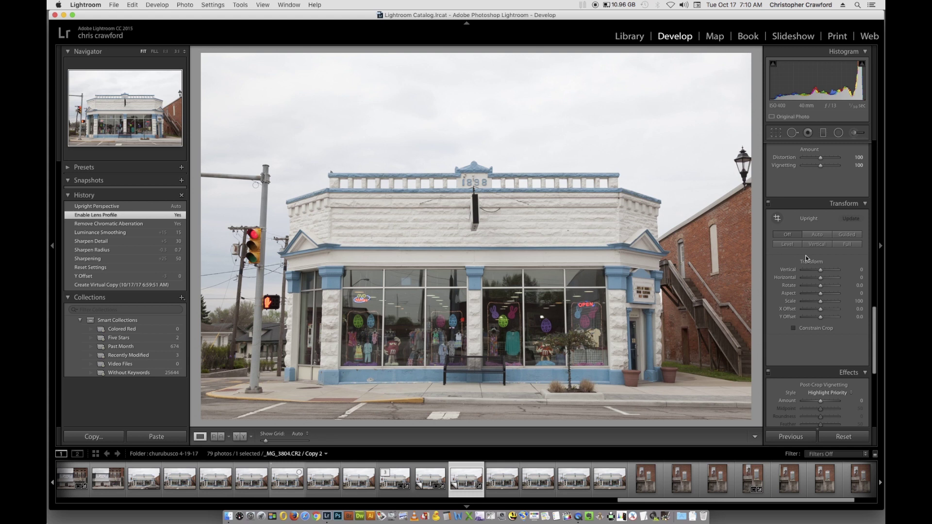
- Set the vertical perspective transform to -9 to straighten the building's upright lines
drag(821, 270, 820, 273)
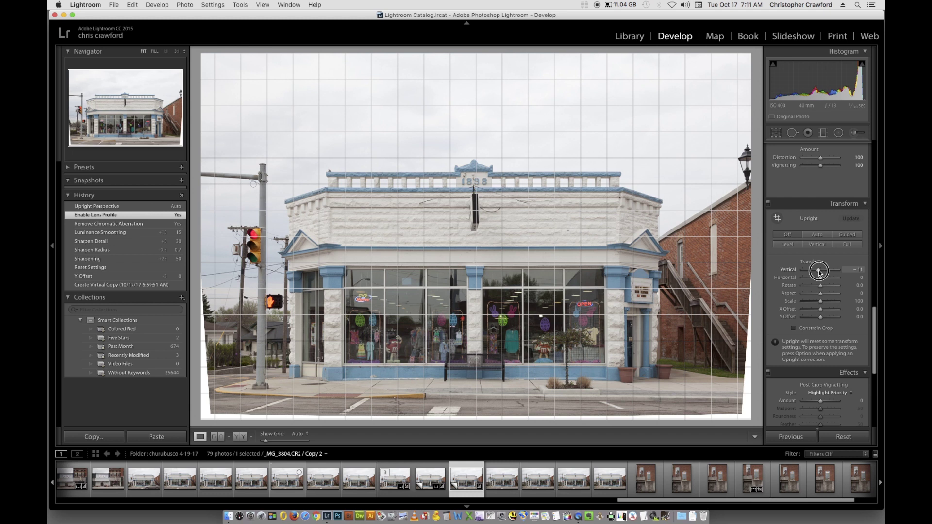
drag(819, 272, 820, 273)
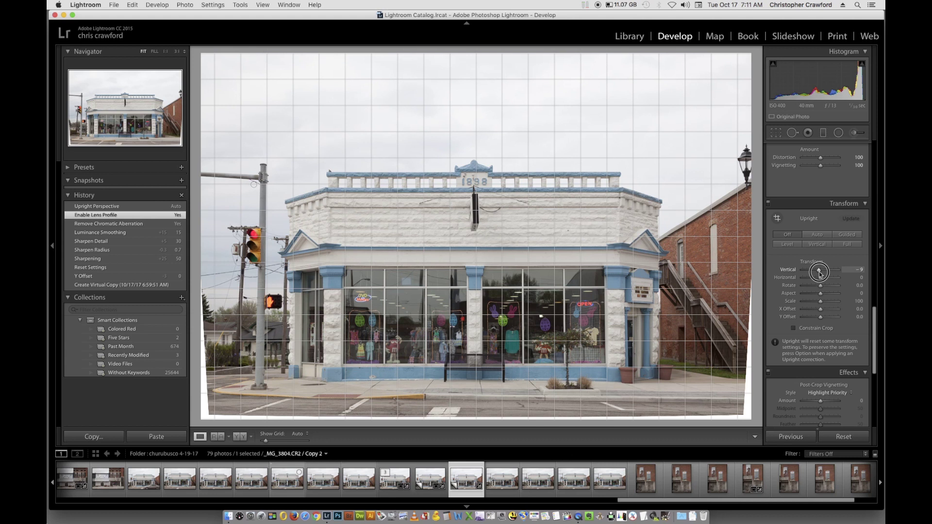
drag(820, 272, 819, 279)
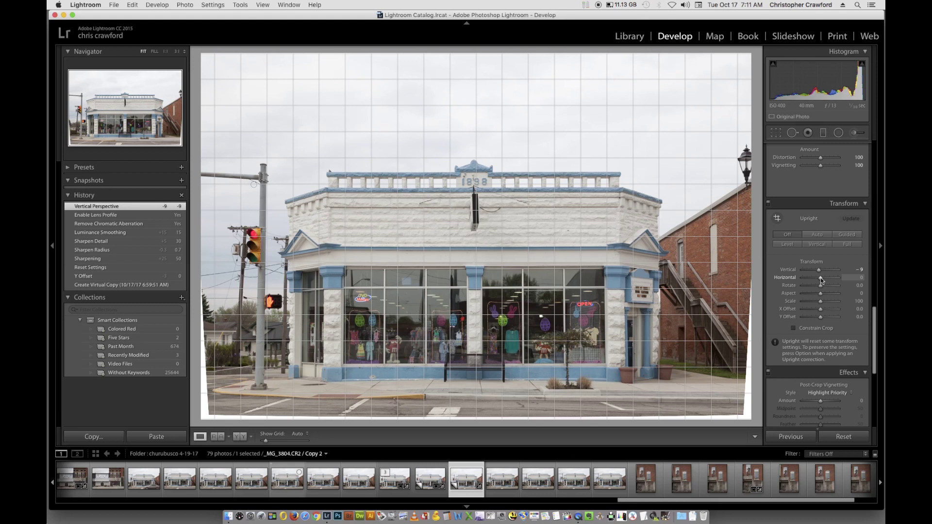
drag(820, 278, 820, 281)
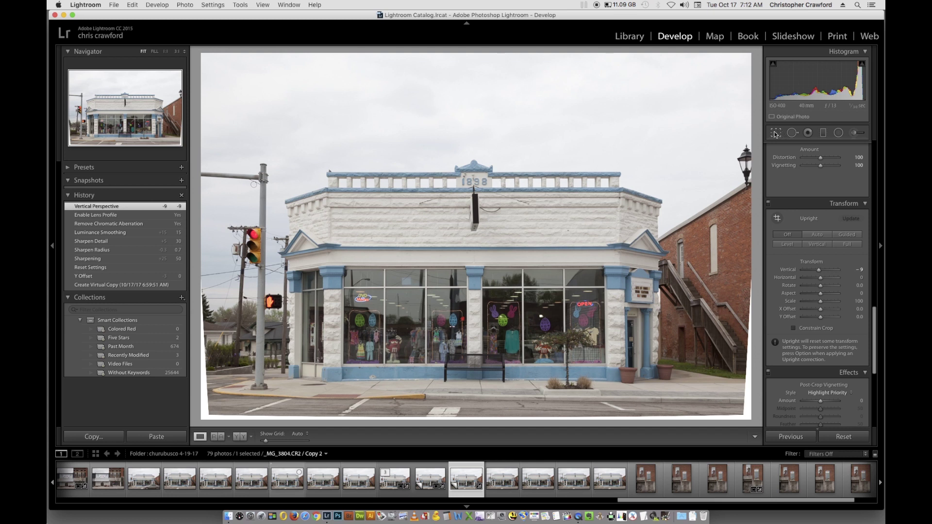
- Try Constrain Crop on the corrected photo, turn it off again, and manually crop away the blank side edges
click(795, 328)
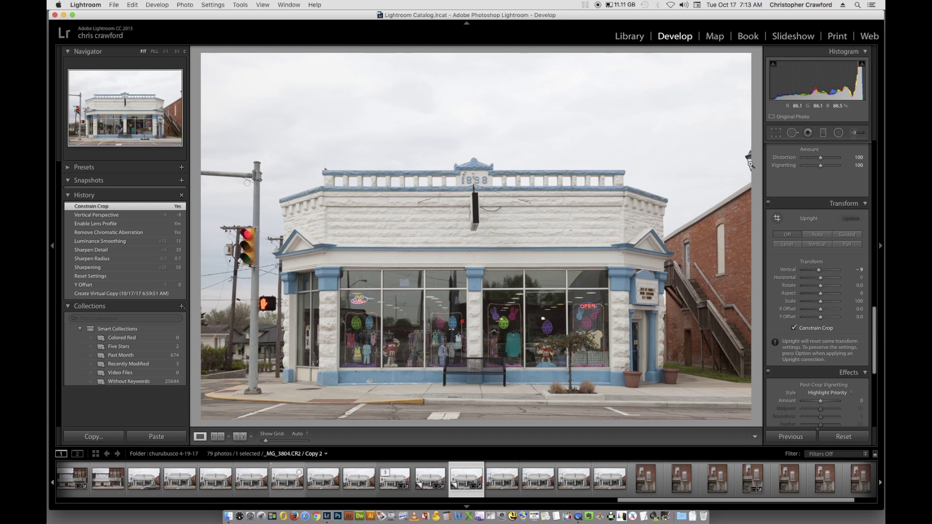
click(794, 329)
click(776, 132)
drag(746, 231, 741, 238)
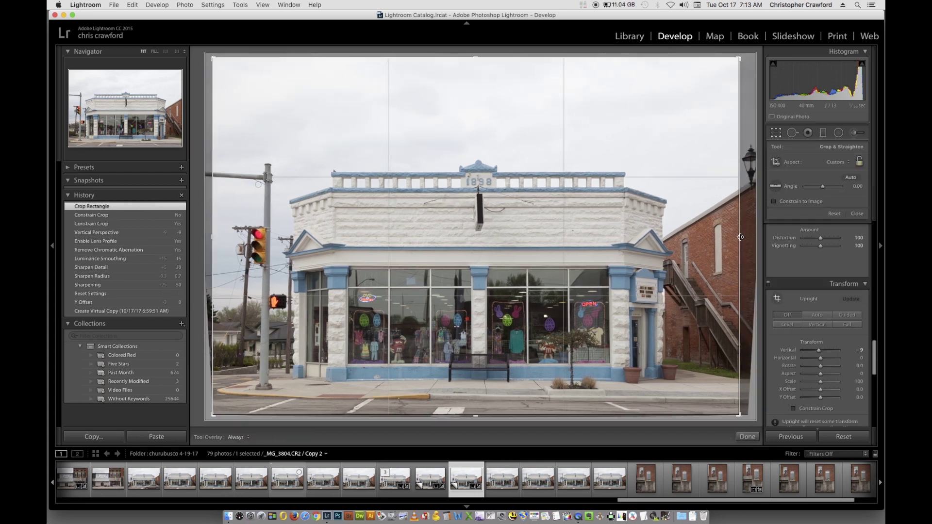
key(Return)
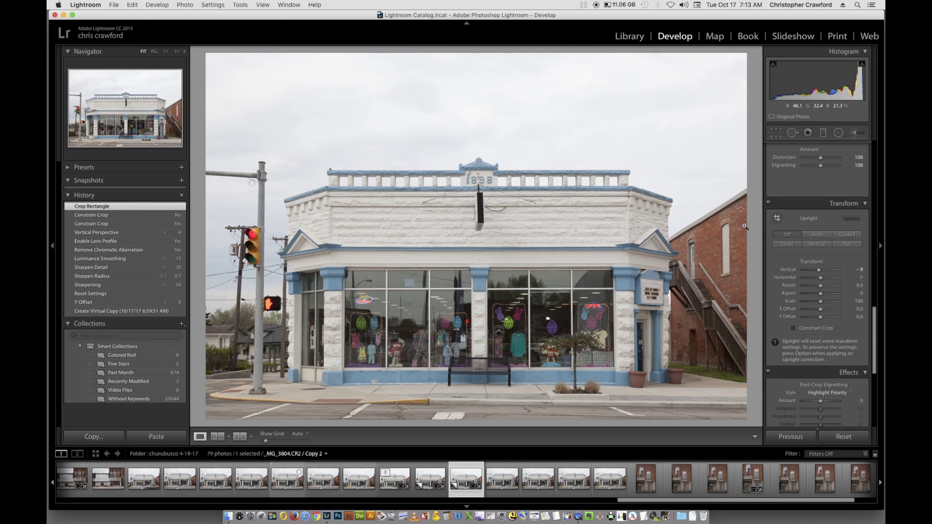
- Revert the photo to its Enable Lens Profile history state, discarding the manual perspective and crop edits
click(820, 280)
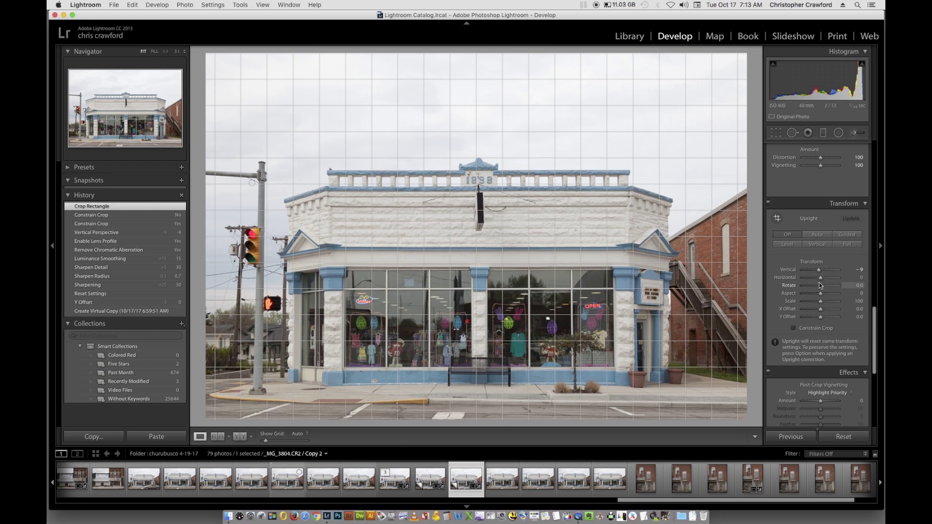
click(95, 242)
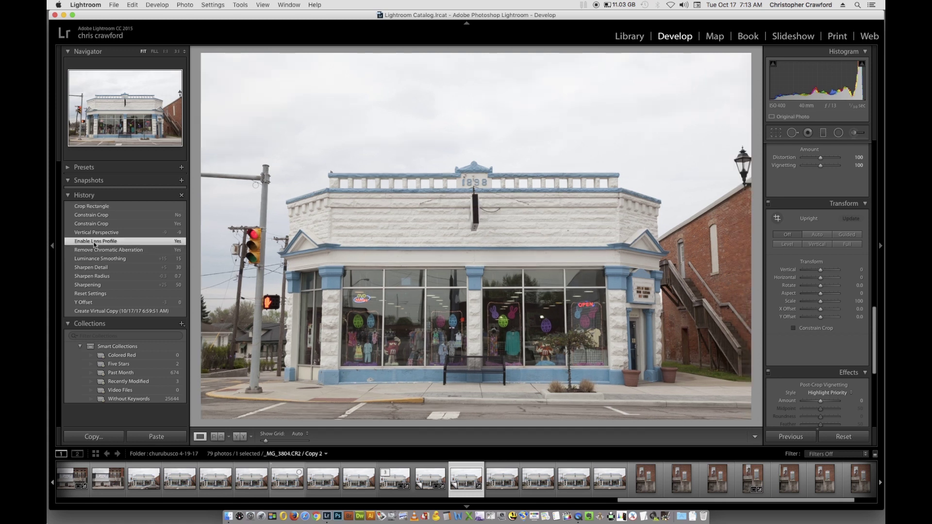
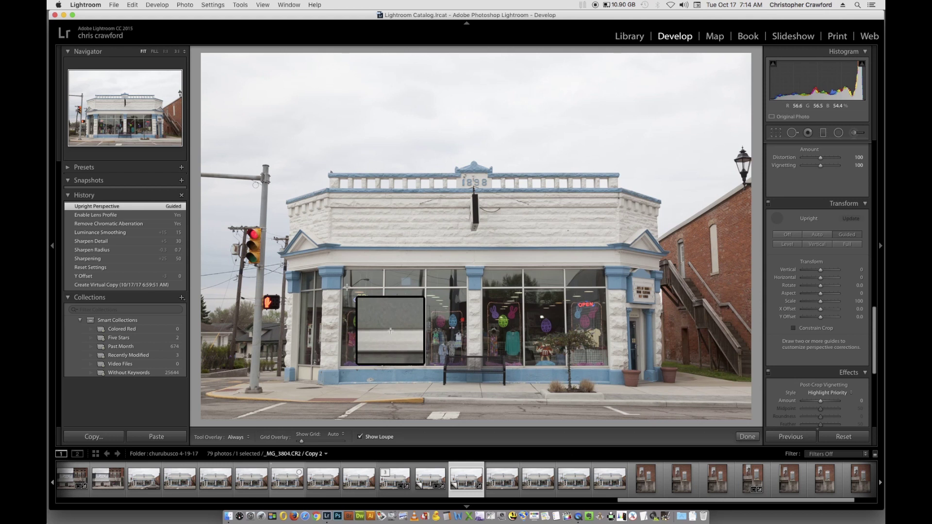
- With Guided Upright, draw two horizontal guides, one along the shop windows' upper crossbar and one along their bottom edge
drag(346, 287, 588, 288)
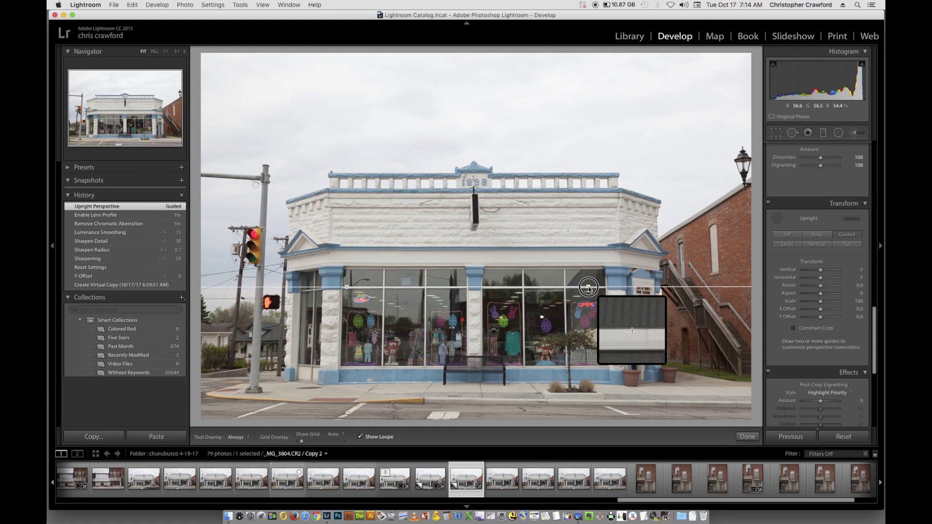
drag(589, 288, 590, 287)
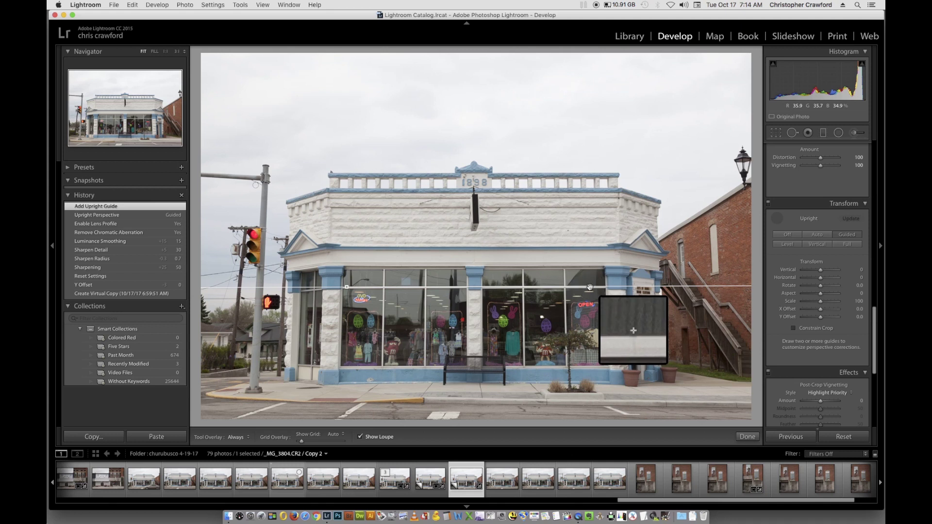
drag(590, 288, 591, 287)
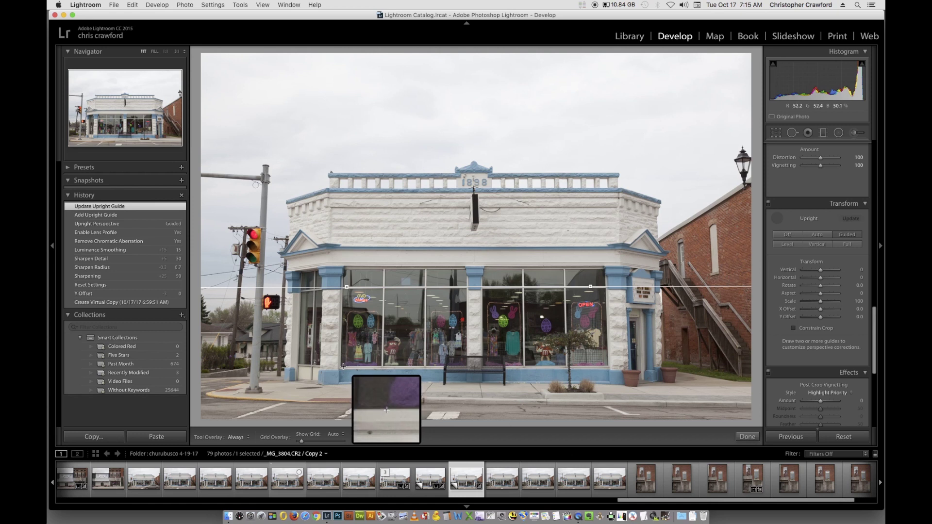
drag(344, 366, 596, 367)
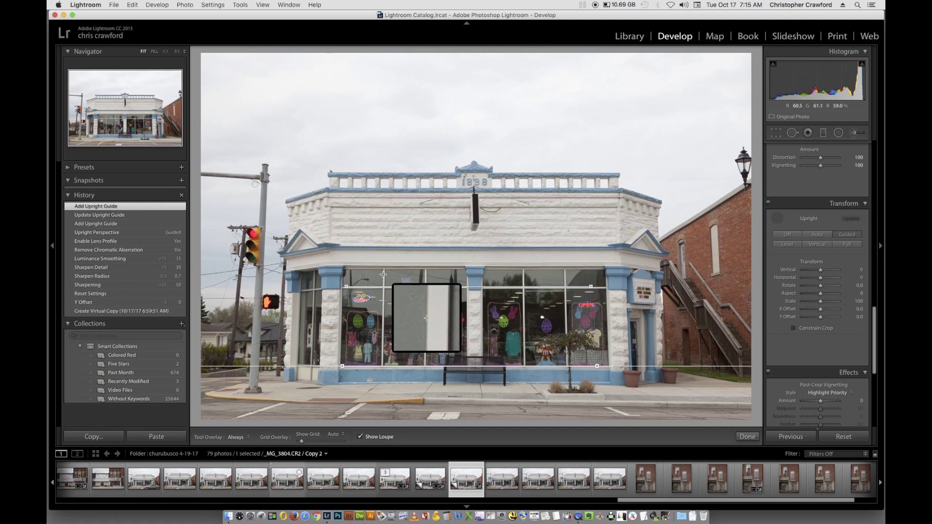
- Add two vertical Upright guides along the leftmost and rightmost mullions of the shop windows
drag(382, 275, 381, 366)
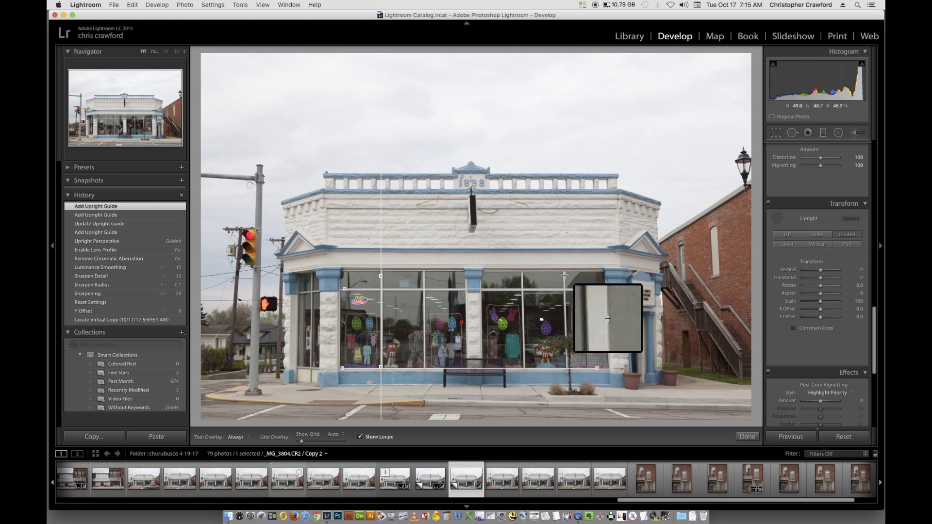
drag(564, 275, 568, 363)
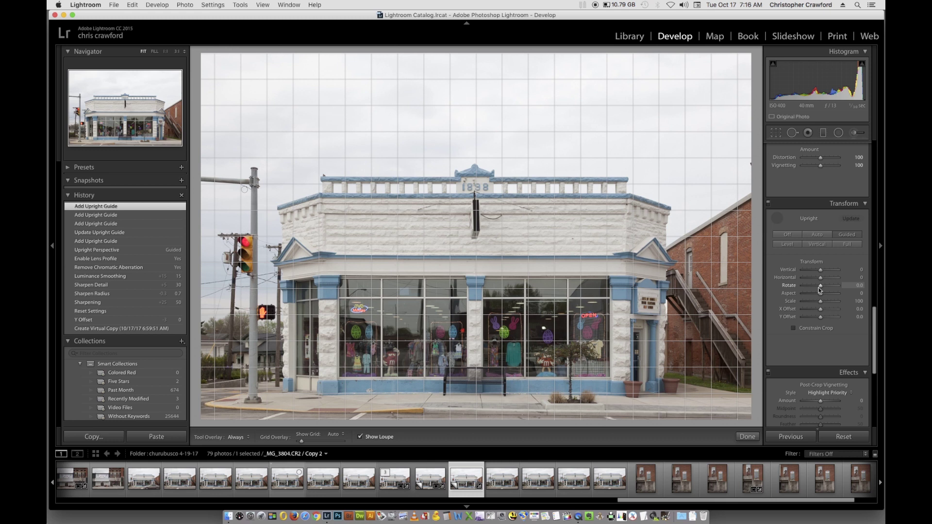
drag(391, 239, 392, 238)
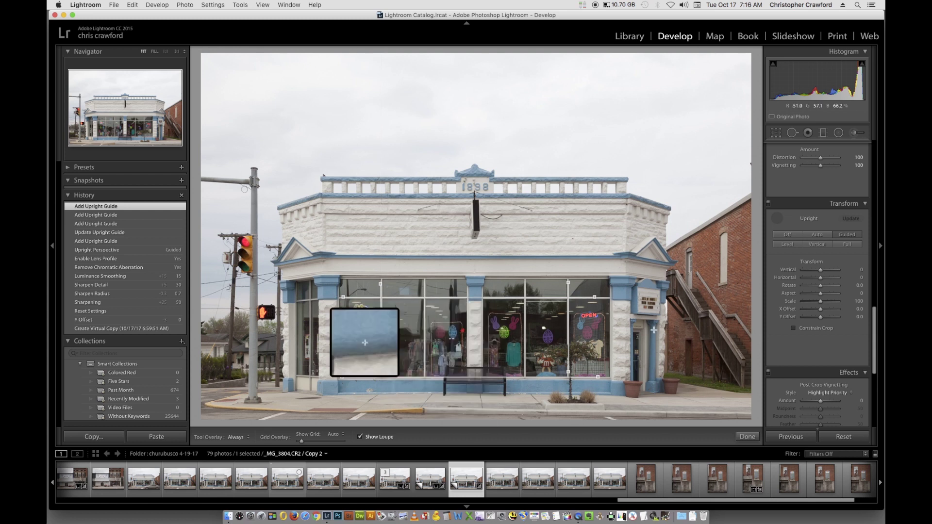
click(814, 295)
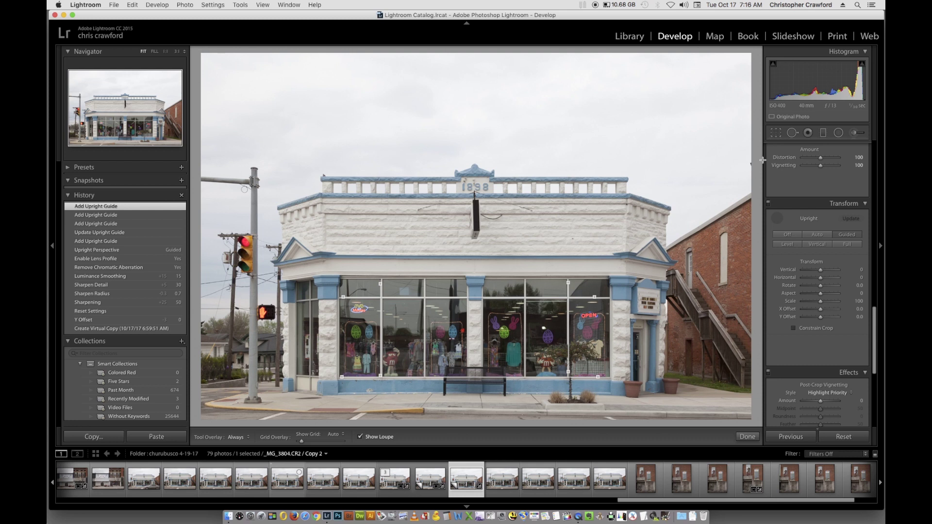
- Set the perspective transform's scale to 95 to bring more of the photo's edges back into the frame
click(776, 133)
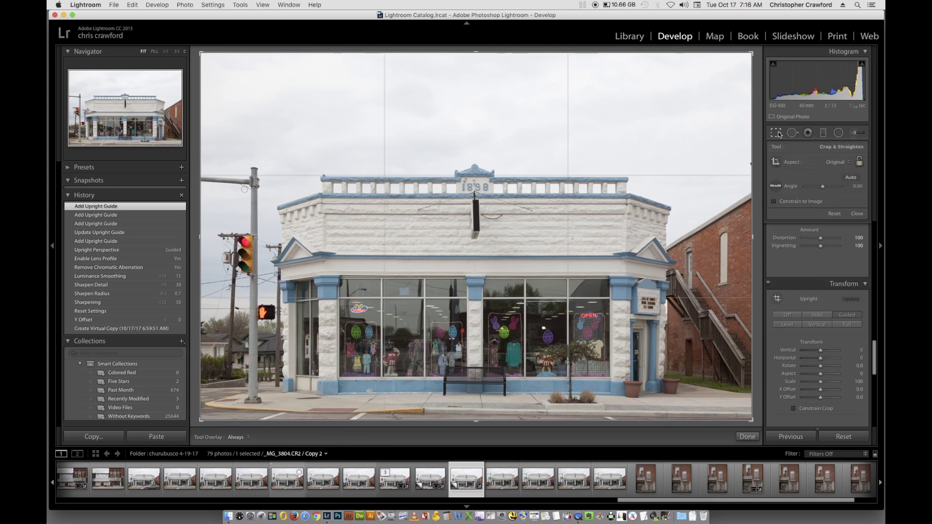
click(776, 133)
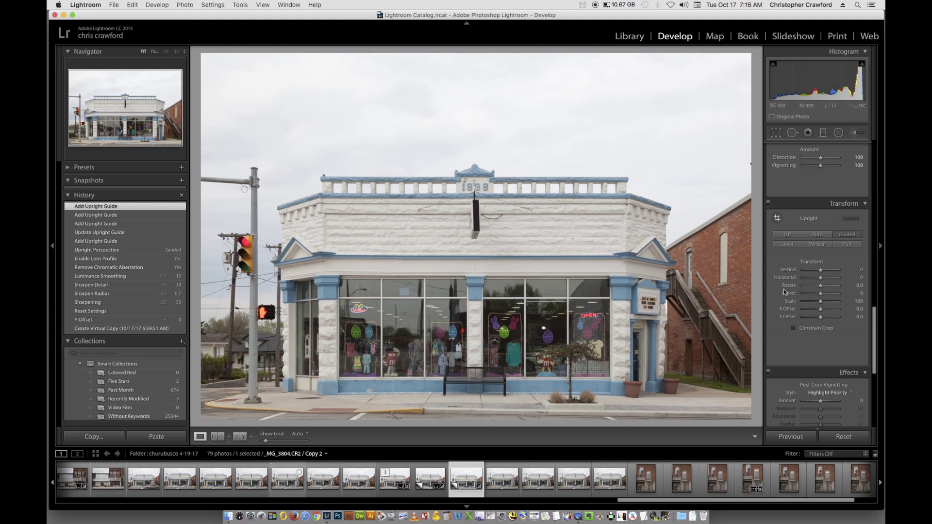
click(823, 302)
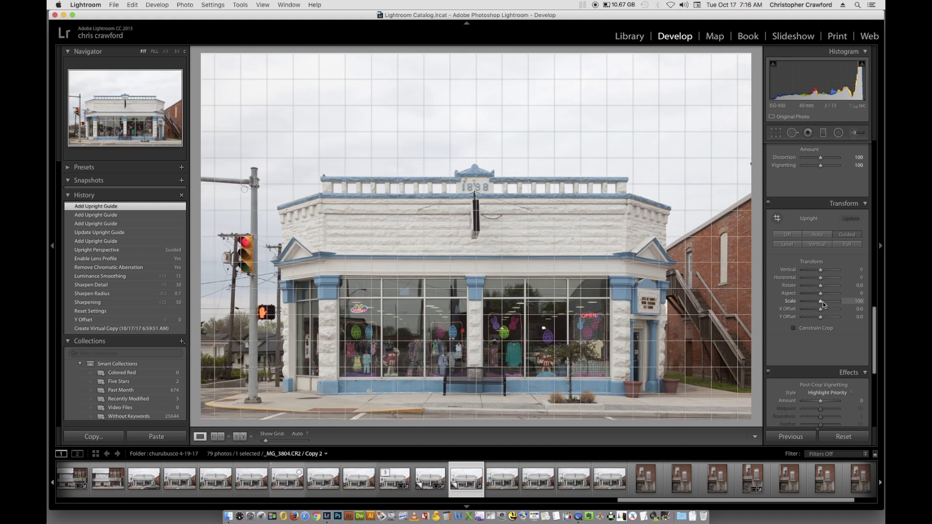
drag(822, 304, 822, 304)
drag(822, 305, 820, 303)
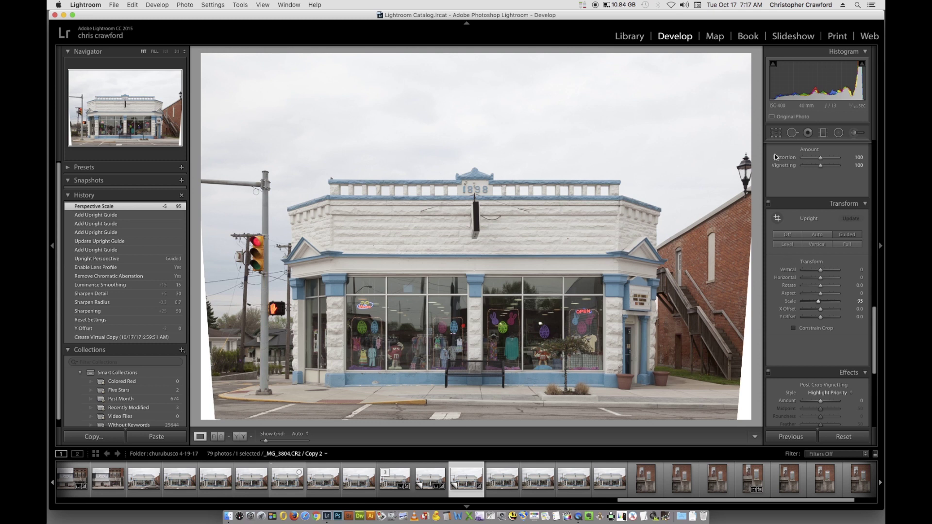
- Crop the photo inward from both sides to exclude the blank white wedges, adjust the bottom edge slightly, and apply the crop
click(776, 132)
drag(754, 237, 742, 237)
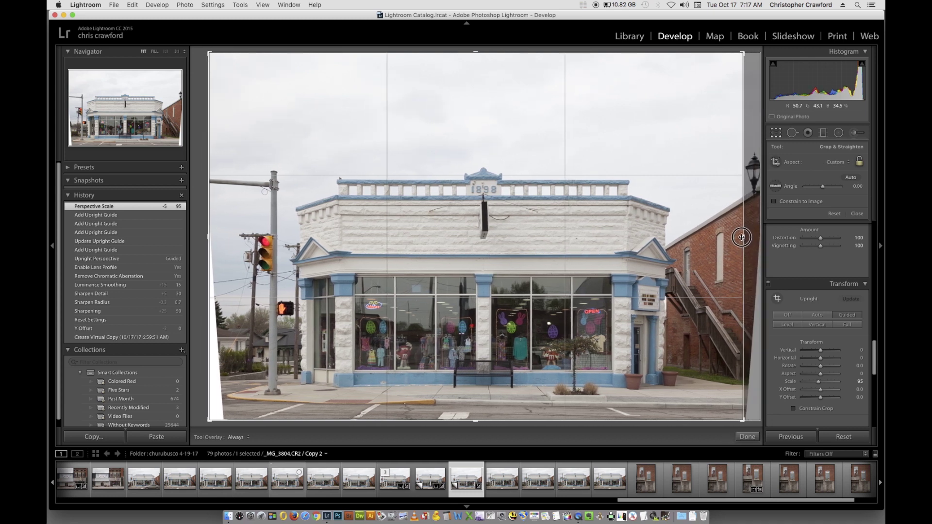
drag(742, 237, 742, 237)
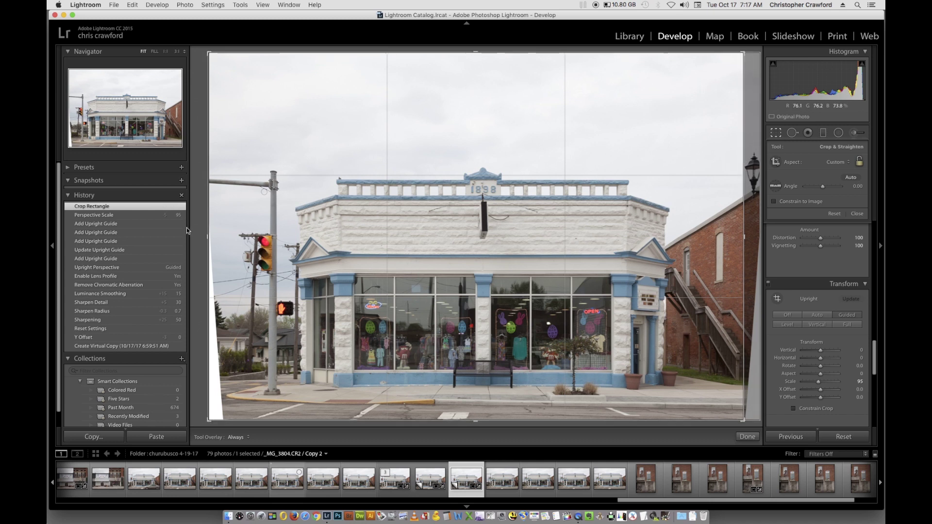
drag(210, 238, 217, 238)
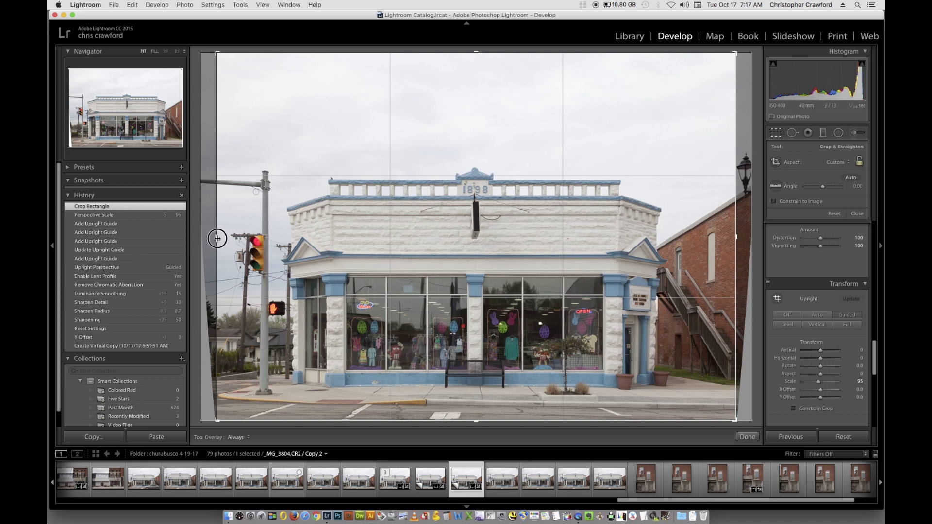
drag(217, 238, 217, 238)
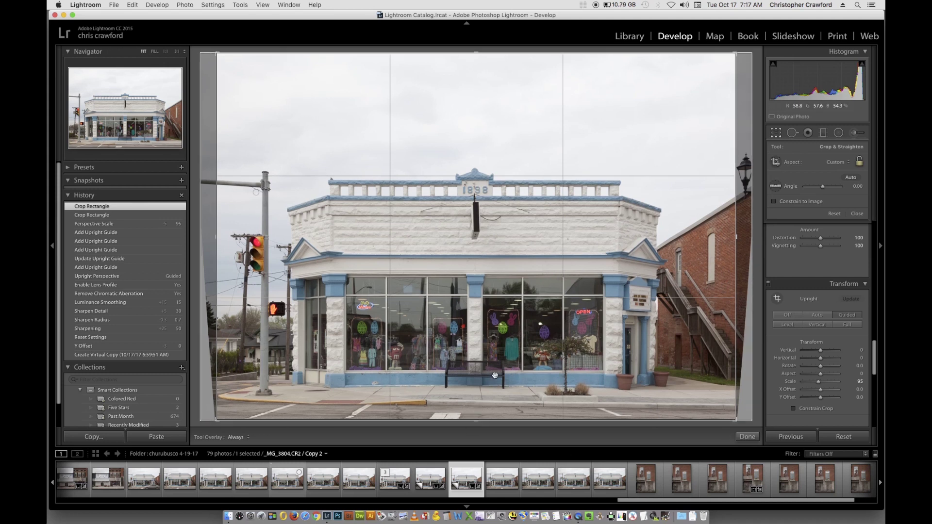
click(476, 421)
double_click(495, 375)
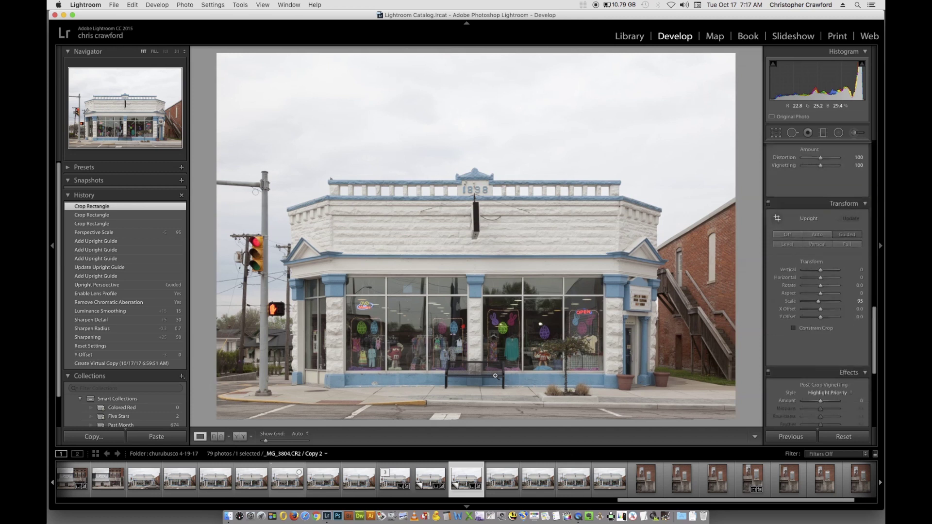